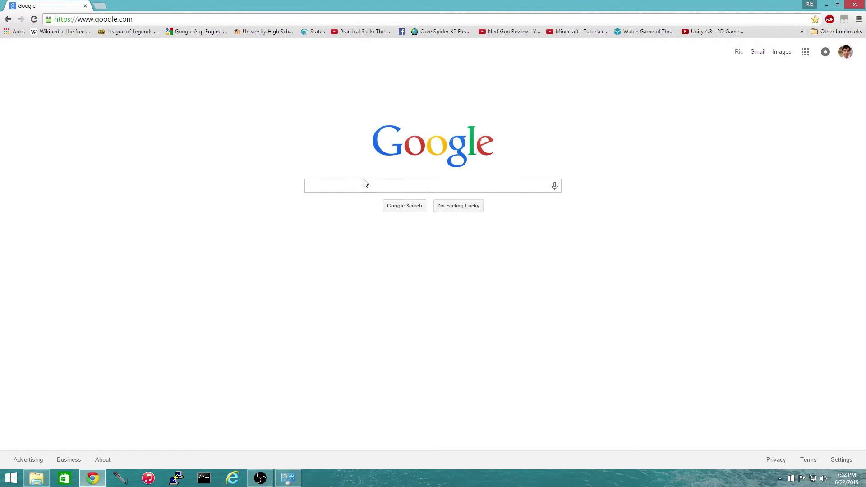
Step: Search Google for 'tor browser' and open the Tor Project: Anonymity Online result
{"action": "left_click", "coordinate": [343, 184]}
{"action": "type", "text": "tor browser"}
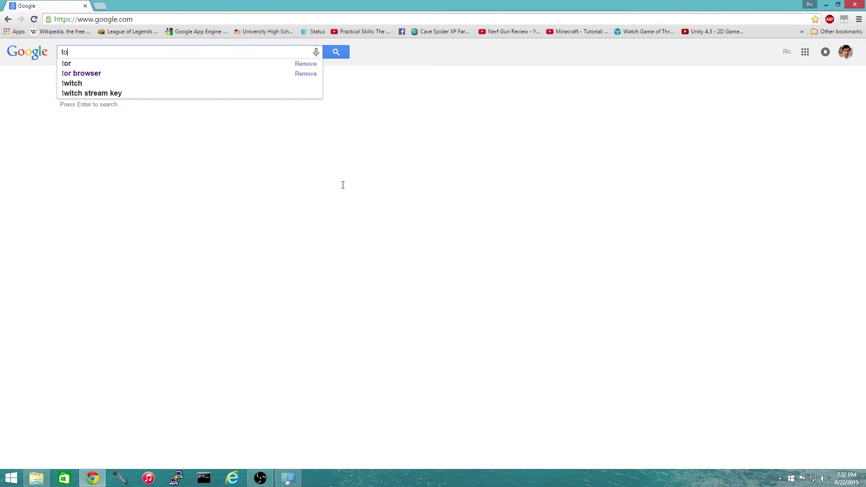
{"action": "key", "text": "Return"}
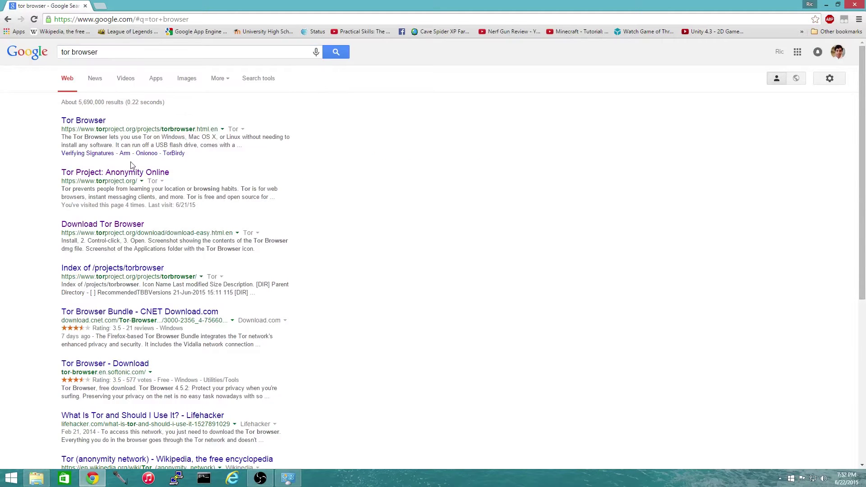
{"action": "left_click", "coordinate": [114, 175]}
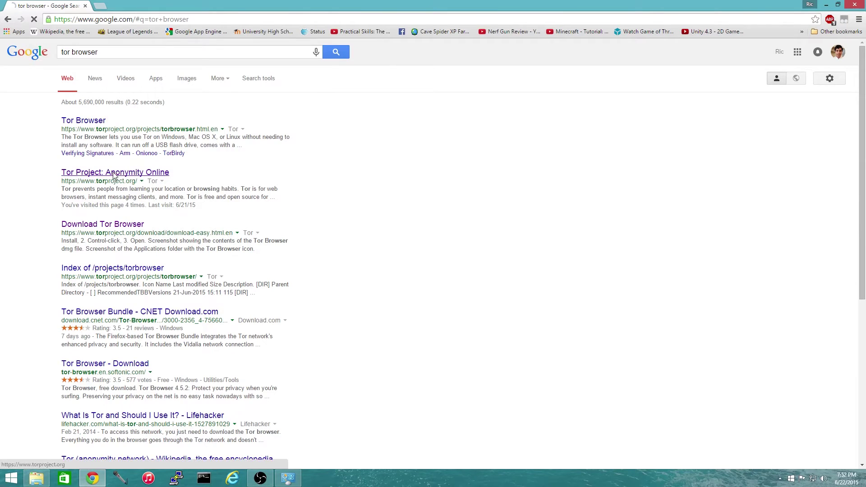
Step: Download the Tor Browser for Windows installer and run it despite the security warning
{"action": "left_click", "coordinate": [281, 170]}
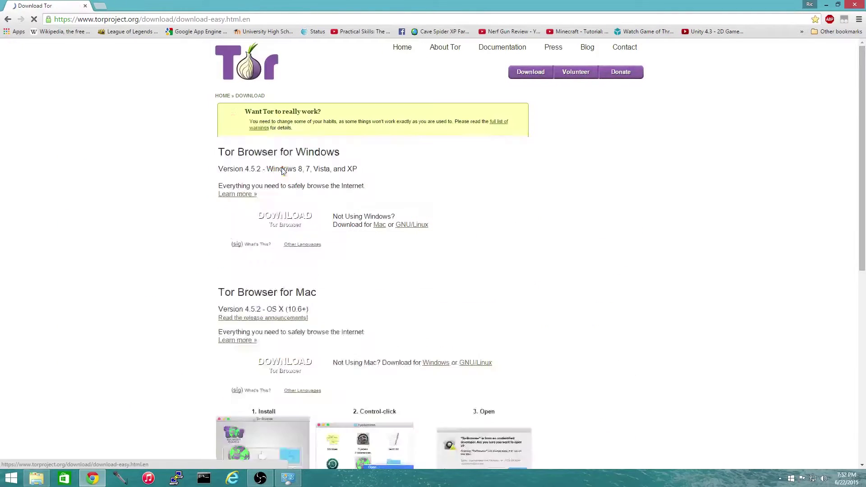
{"action": "left_click", "coordinate": [255, 221]}
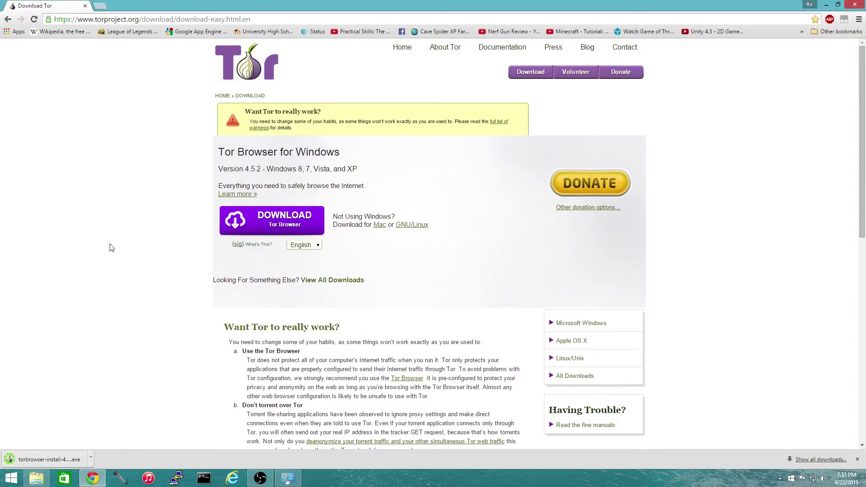
{"action": "left_click", "coordinate": [58, 459]}
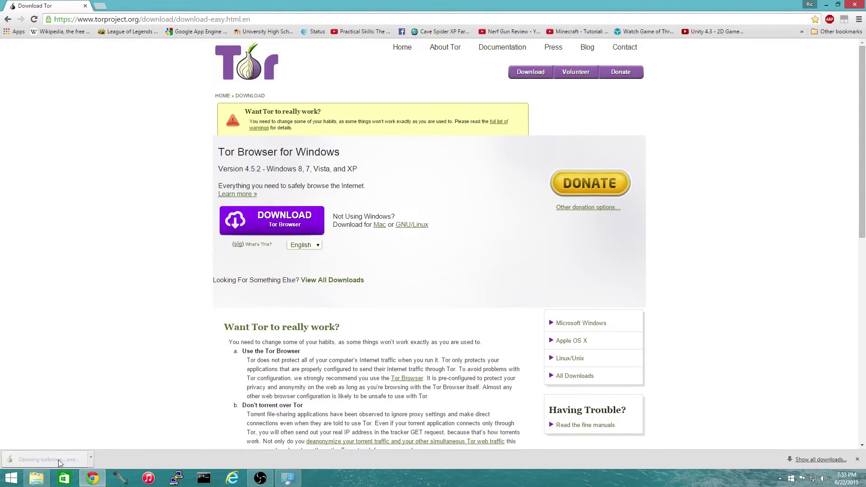
{"action": "left_click", "coordinate": [463, 247]}
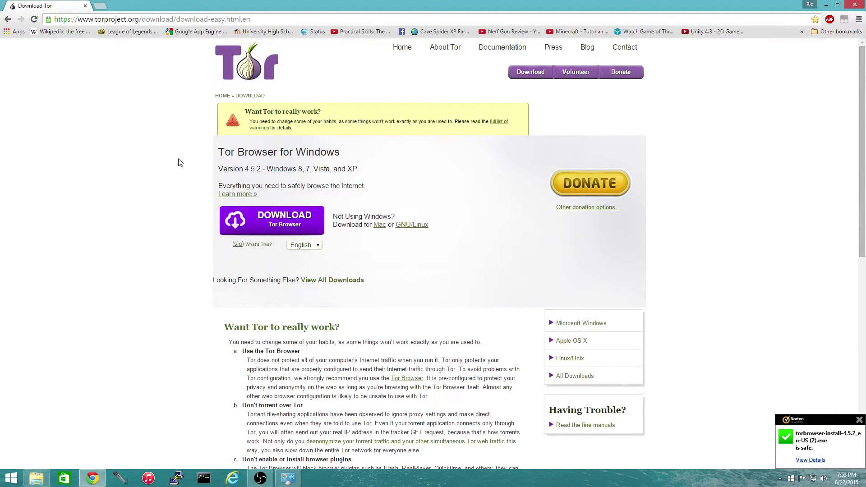
{"action": "left_click", "coordinate": [100, 5]}
Step: Open the bookmarked VPN Gate site and download the SoftEther VPN Client + VPN Gate Client Plugin
{"action": "left_click", "coordinate": [801, 31]}
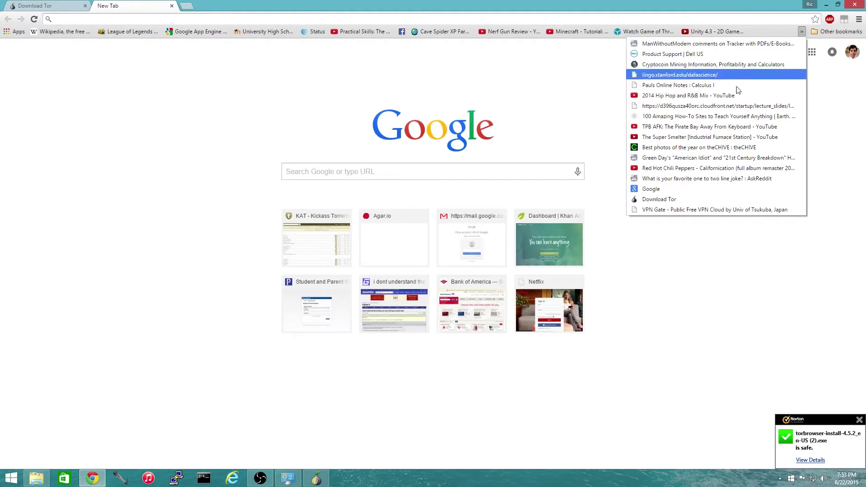
{"action": "left_click", "coordinate": [692, 210]}
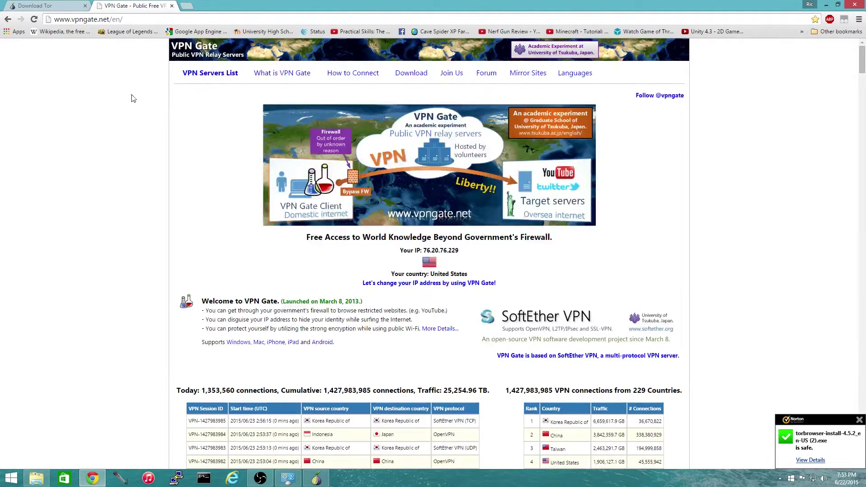
{"action": "scroll", "coordinate": [159, 109], "scroll_direction": "down", "scroll_amount": 1}
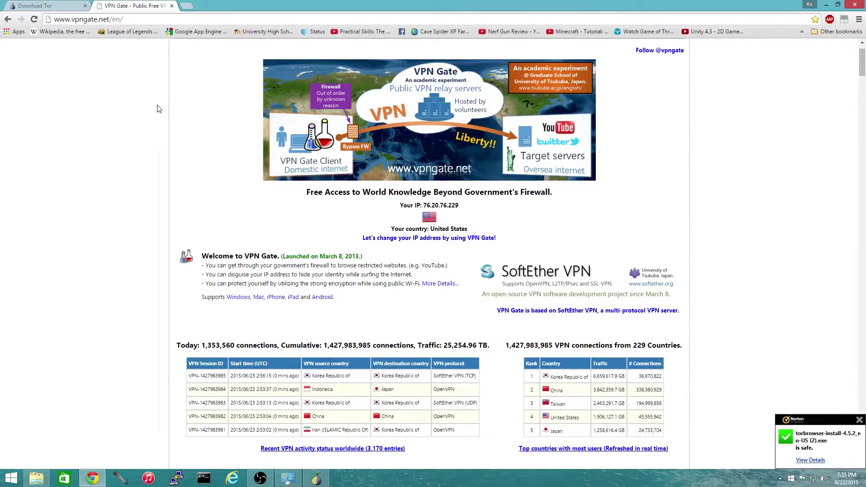
{"action": "scroll", "coordinate": [201, 177], "scroll_direction": "down", "scroll_amount": 1}
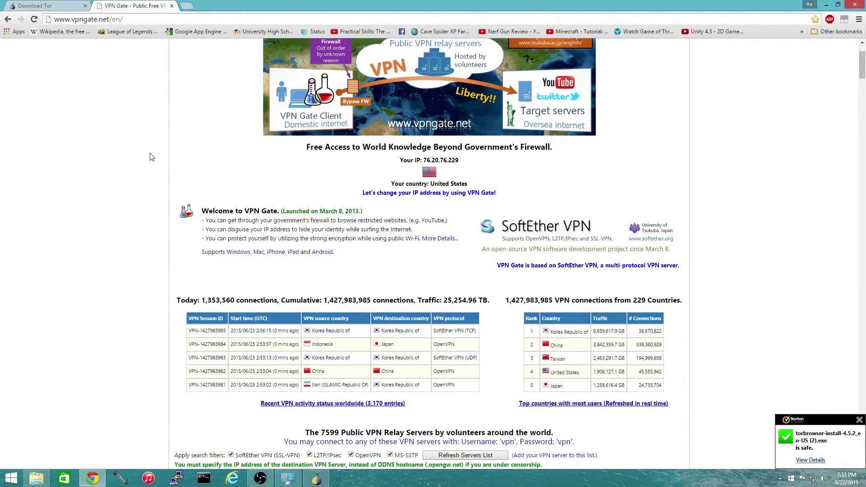
{"action": "scroll", "coordinate": [140, 152], "scroll_direction": "up", "scroll_amount": 2}
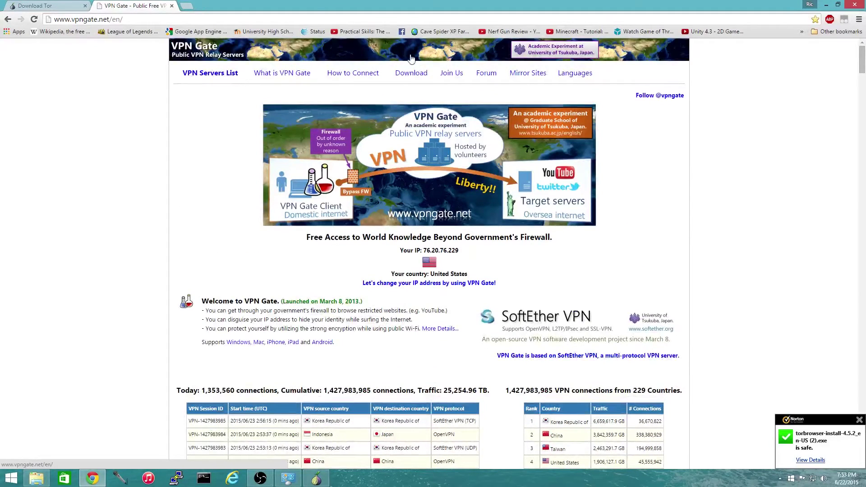
{"action": "mouse_move", "coordinate": [413, 89]}
{"action": "left_click", "coordinate": [413, 88]}
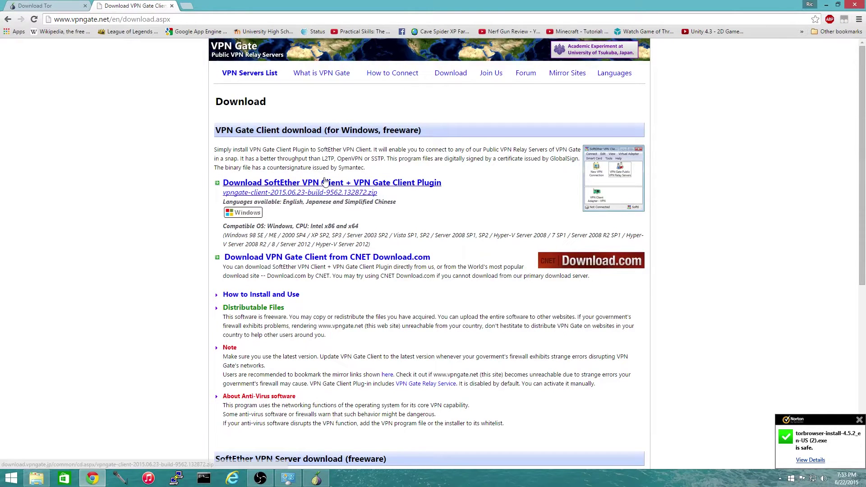
{"action": "left_click", "coordinate": [284, 185]}
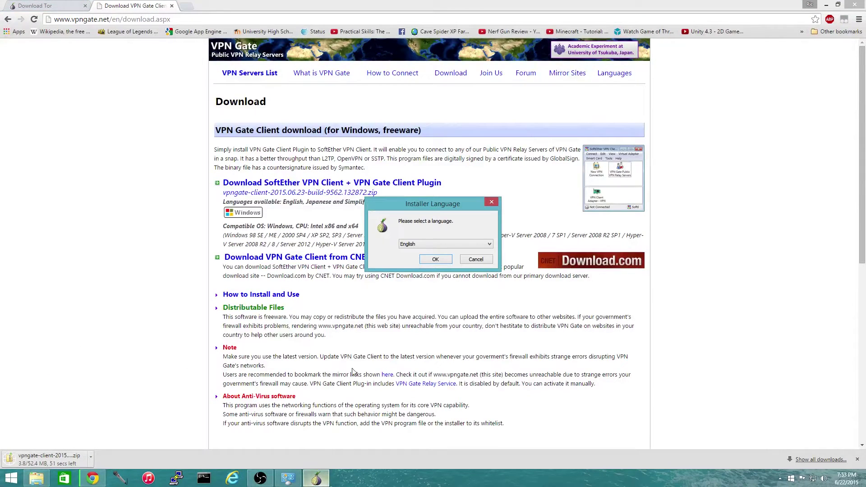
Step: Install Tor Browser in English over the Desktop folder, unchecking Run Tor Browser and Add shortcuts
{"action": "left_click", "coordinate": [440, 259]}
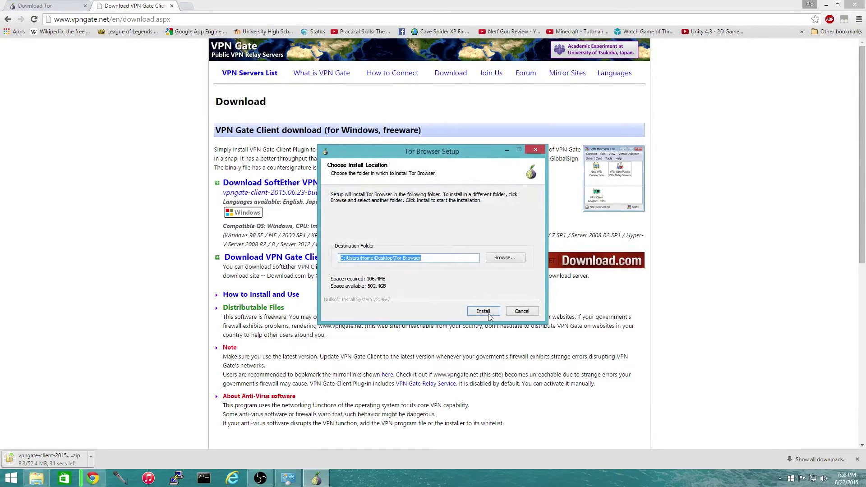
{"action": "left_click", "coordinate": [482, 311]}
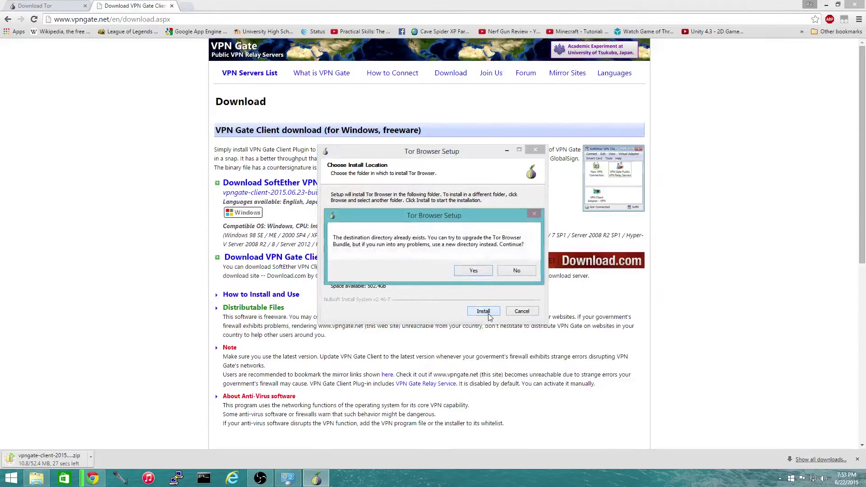
{"action": "left_click", "coordinate": [478, 269]}
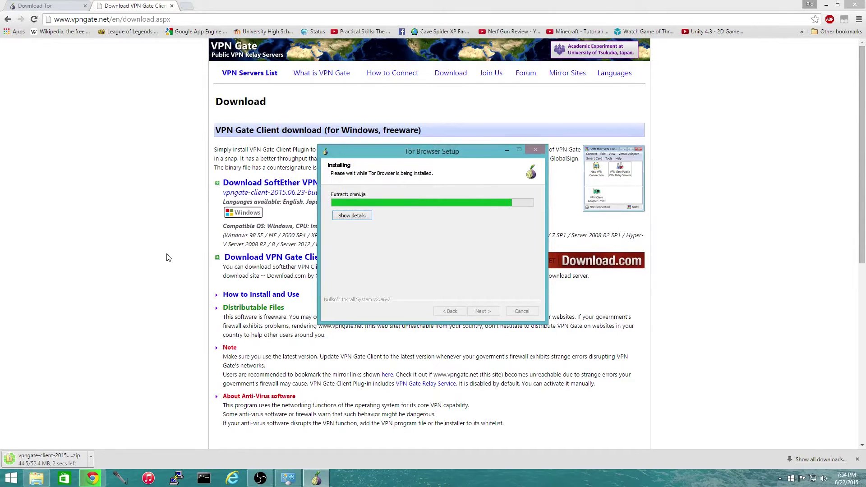
{"action": "left_click", "coordinate": [489, 315]}
{"action": "left_click", "coordinate": [405, 243]}
{"action": "left_click", "coordinate": [405, 228]}
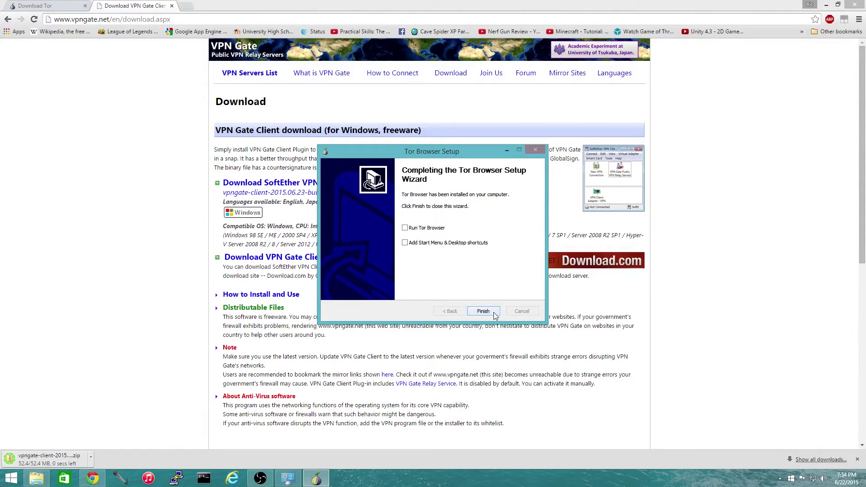
{"action": "left_click", "coordinate": [494, 313]}
{"action": "left_click", "coordinate": [91, 458]}
Step: Open the vpngate-client-2015.06.22 folder in Downloads and launch the vpngate-client-v4.17 installer
{"action": "left_click", "coordinate": [120, 429]}
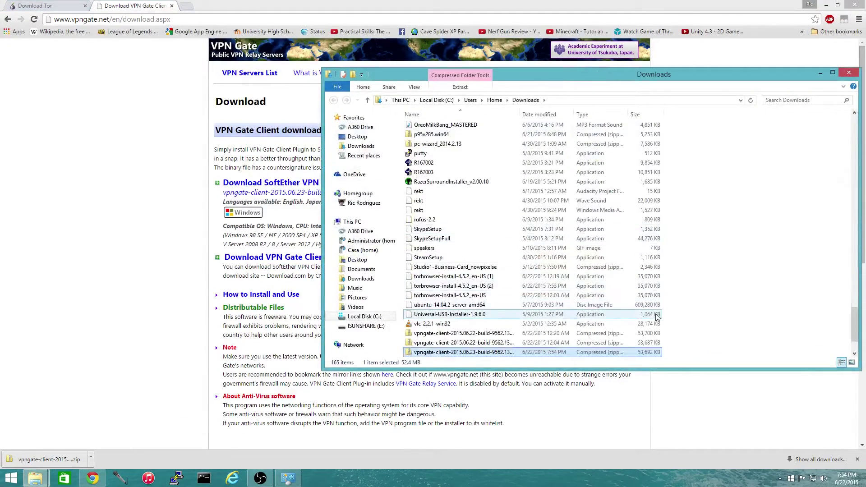
{"action": "scroll", "coordinate": [643, 314], "scroll_direction": "up", "scroll_amount": 20}
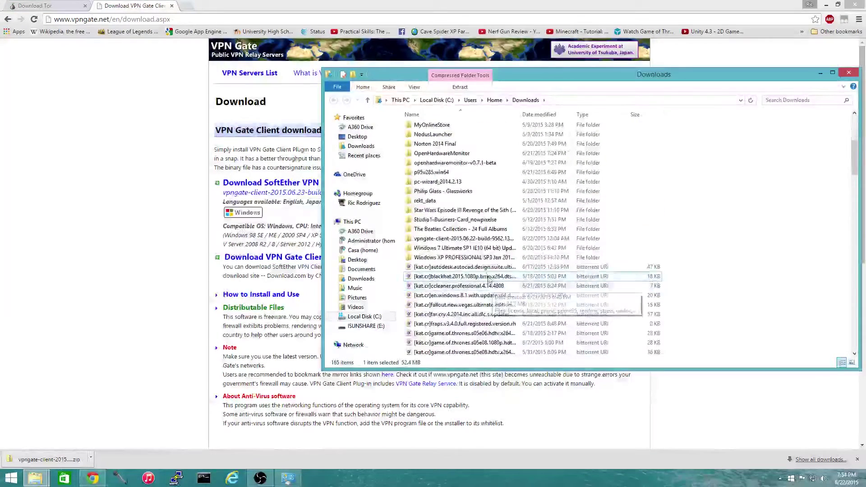
{"action": "double_click", "coordinate": [444, 238]}
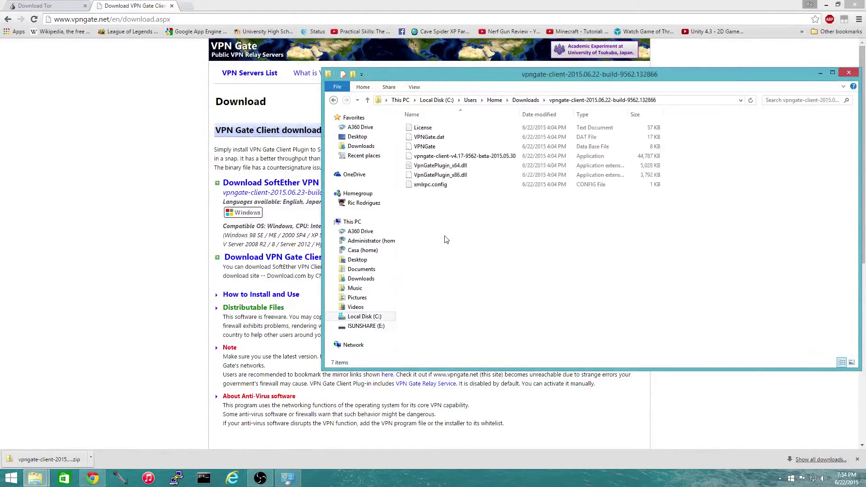
{"action": "left_click", "coordinate": [462, 158]}
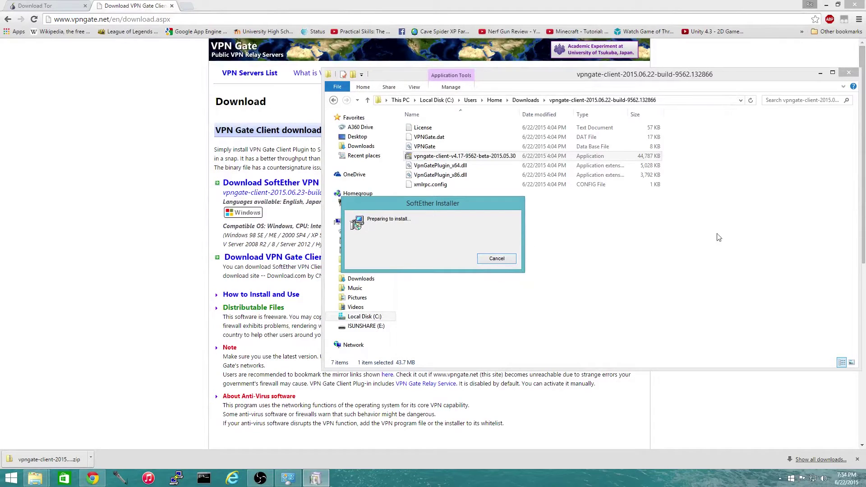
Step: Install SoftEther VPN Client with the licence accepted and the default install directory
{"action": "left_click", "coordinate": [829, 74]}
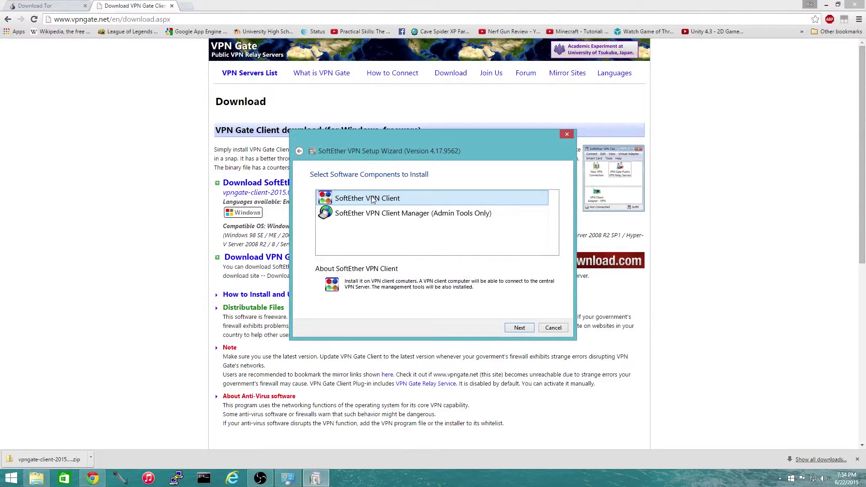
{"action": "left_click", "coordinate": [513, 330]}
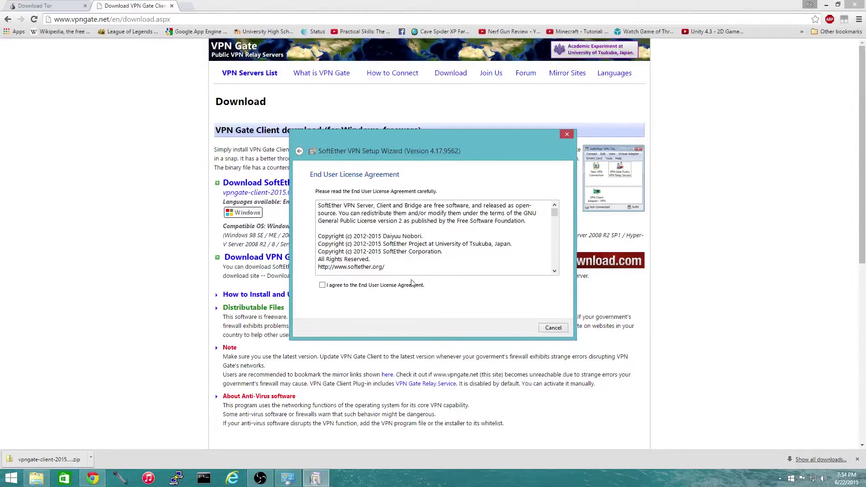
{"action": "left_click", "coordinate": [322, 286]}
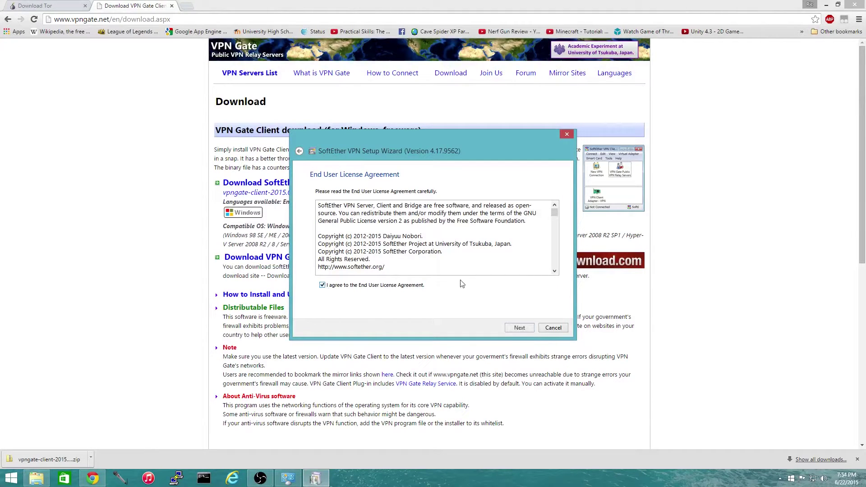
{"action": "left_click", "coordinate": [519, 328]}
{"action": "left_click", "coordinate": [522, 329]}
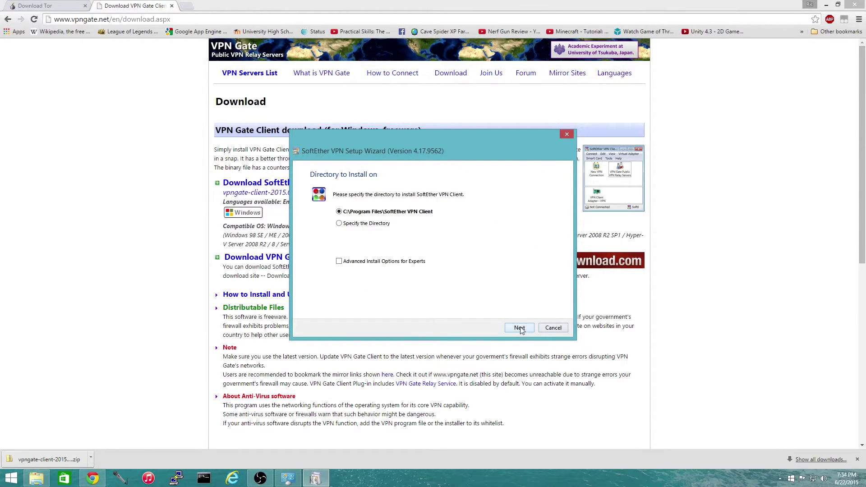
{"action": "left_click", "coordinate": [521, 329]}
{"action": "left_click", "coordinate": [519, 328]}
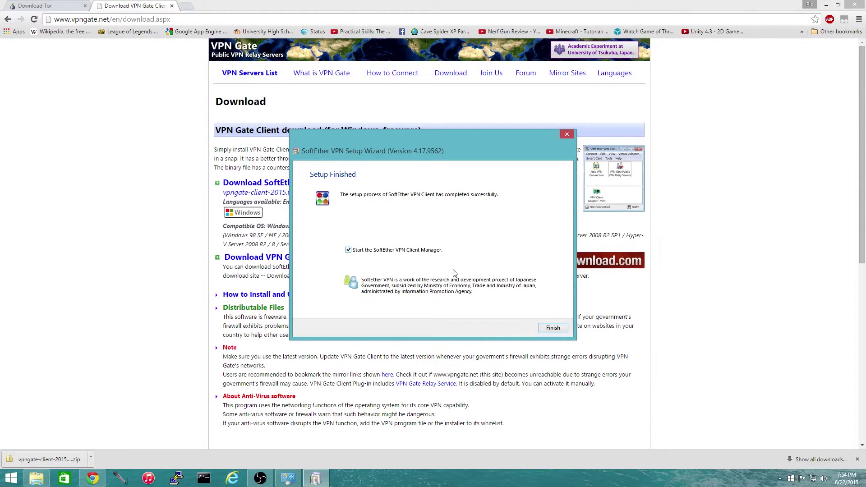
{"action": "left_click", "coordinate": [551, 327]}
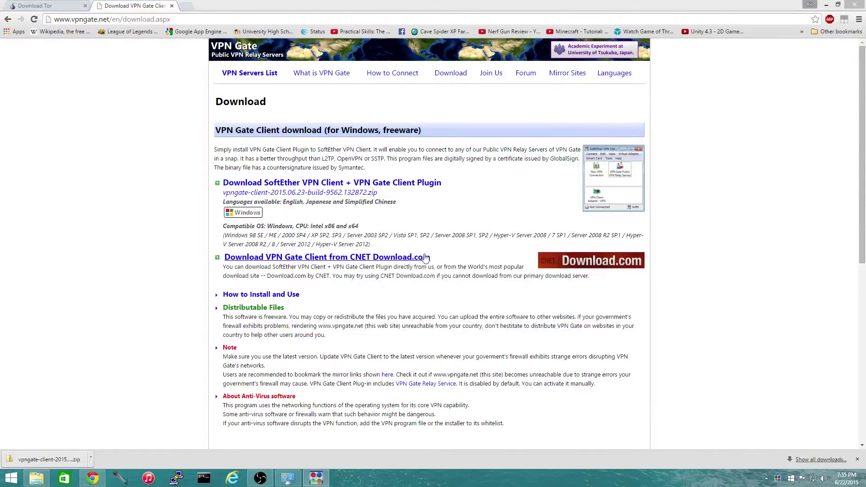
{"action": "left_click", "coordinate": [318, 478]}
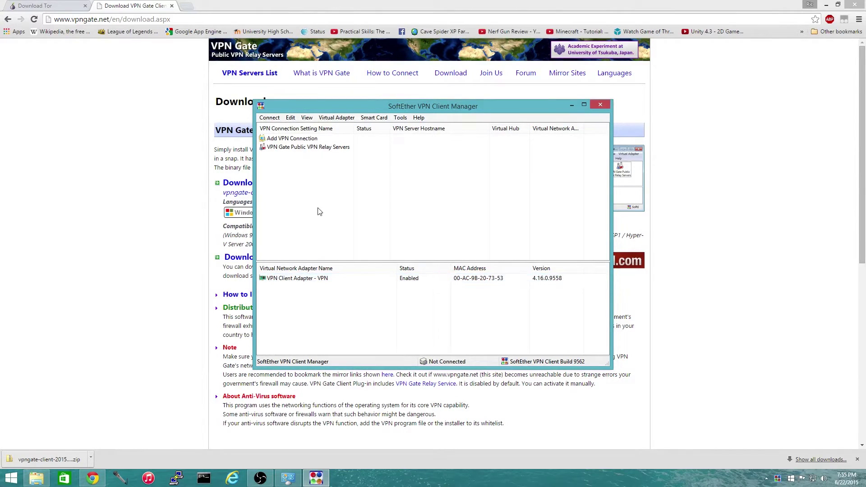
Step: Delete the existing VPN Client Adapter virtual network adapter
{"action": "right_click", "coordinate": [309, 279]}
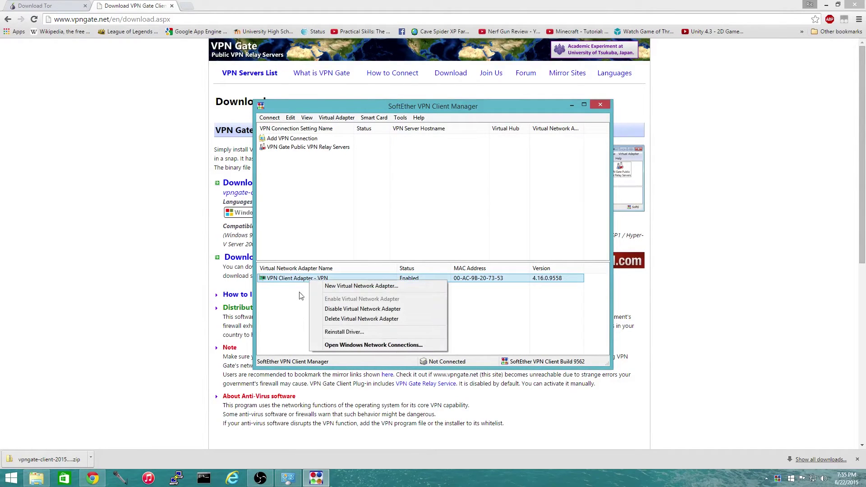
{"action": "left_click", "coordinate": [345, 319]}
{"action": "key", "text": "Return"}
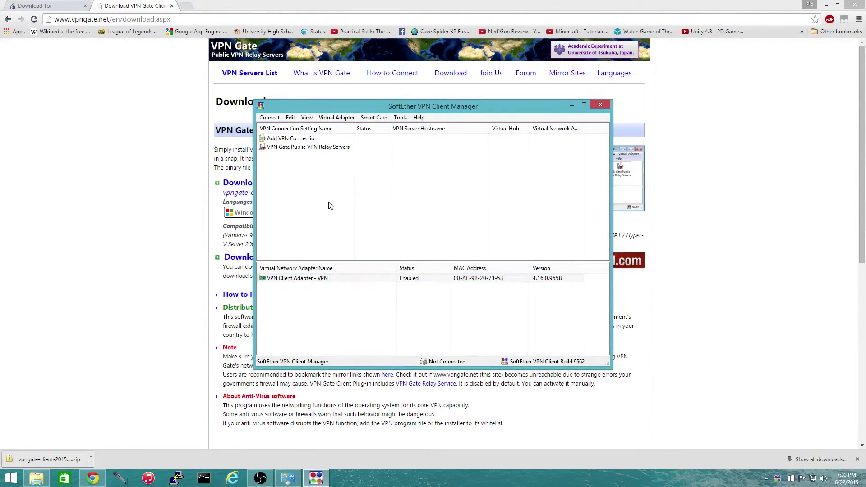
Step: Create a new virtual network adapter named VPN via Add VPN Connection
{"action": "double_click", "coordinate": [292, 139]}
{"action": "left_click", "coordinate": [469, 278]}
{"action": "left_click", "coordinate": [373, 200]}
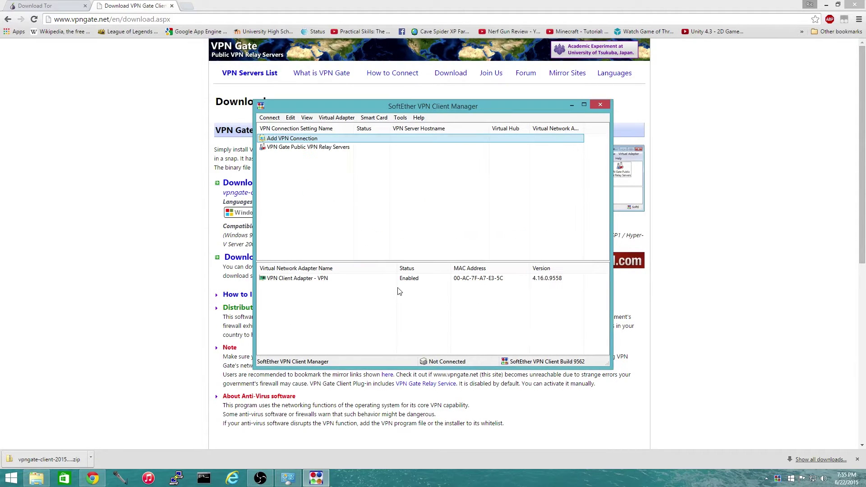
{"action": "left_click", "coordinate": [318, 180]}
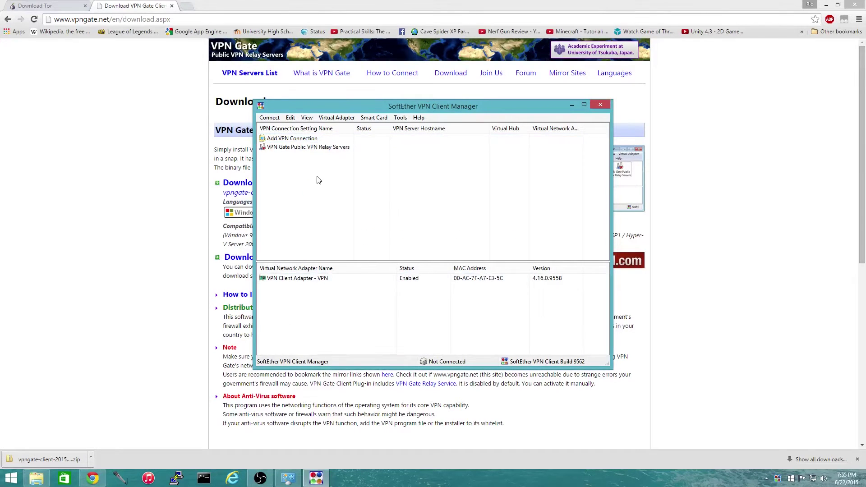
Step: Connect to city.opengw.net from the VPN Gate Public VPN Relay Servers list using TCP
{"action": "double_click", "coordinate": [329, 148]}
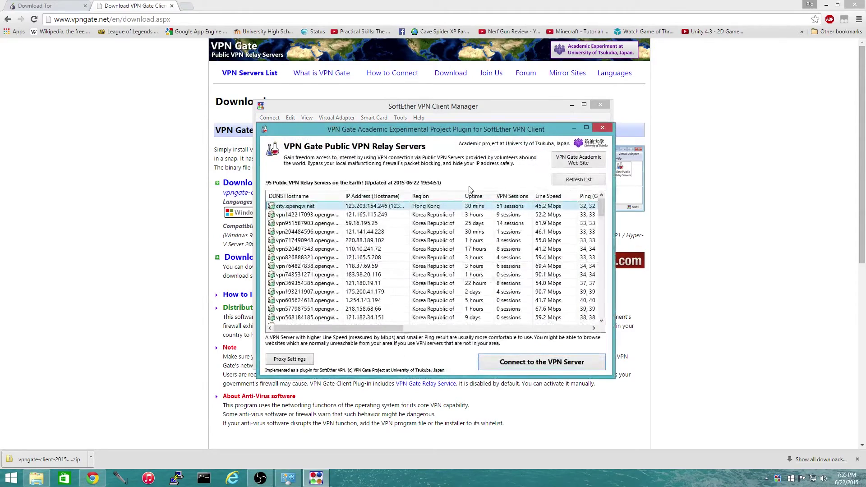
{"action": "double_click", "coordinate": [334, 206]}
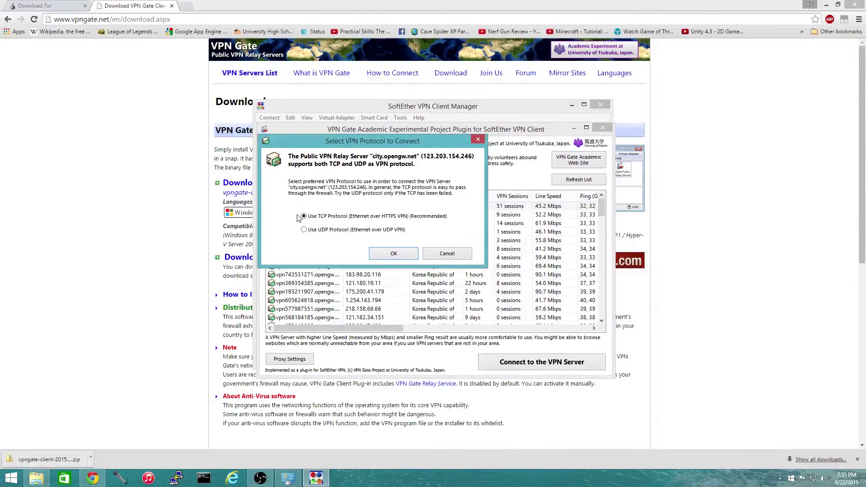
{"action": "left_click", "coordinate": [404, 252]}
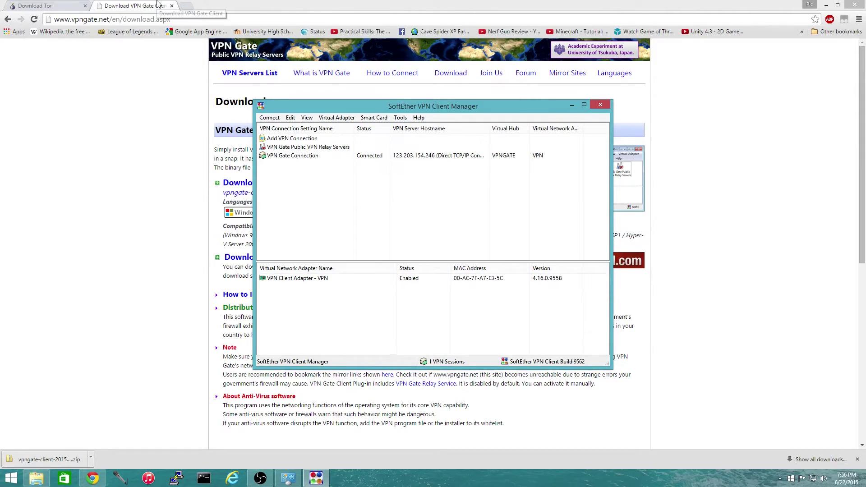
Step: Close the VPN Gate and Tor download tabs in Chrome
{"action": "left_click", "coordinate": [140, 146]}
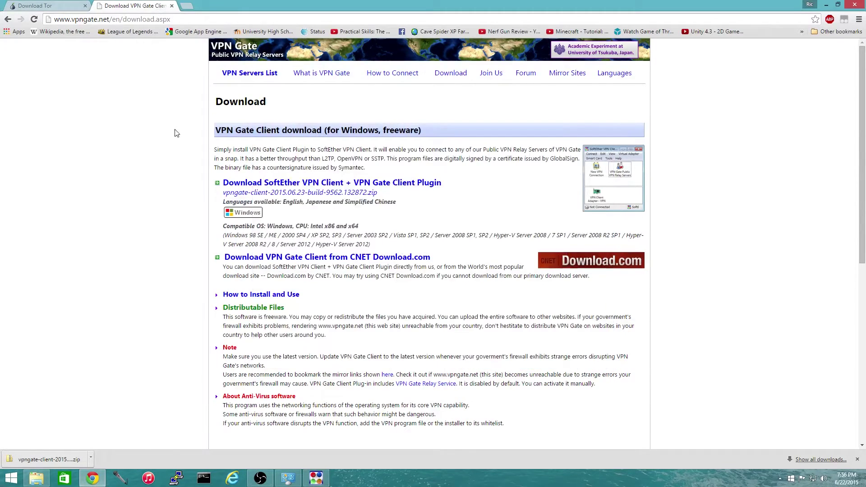
{"action": "middle_click", "coordinate": [142, 6]}
{"action": "middle_click", "coordinate": [72, 4]}
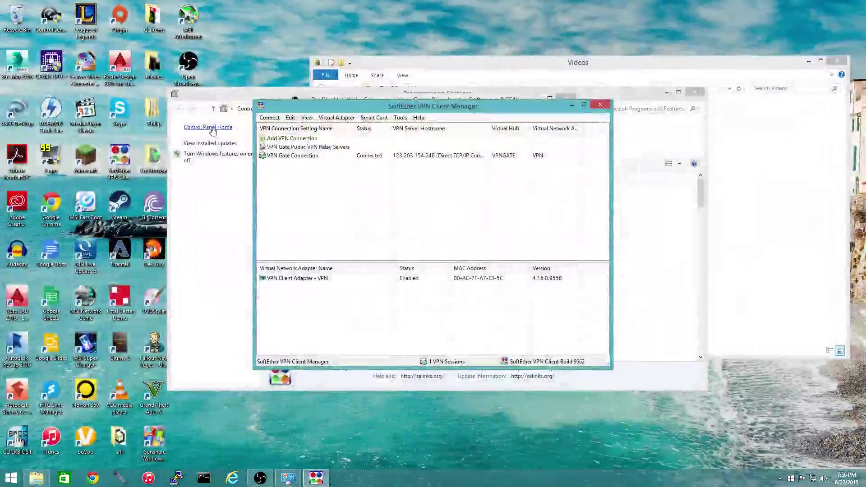
Step: Launch Start Tor Browser from the Tor Browser folder on the desktop
{"action": "double_click", "coordinate": [153, 158]}
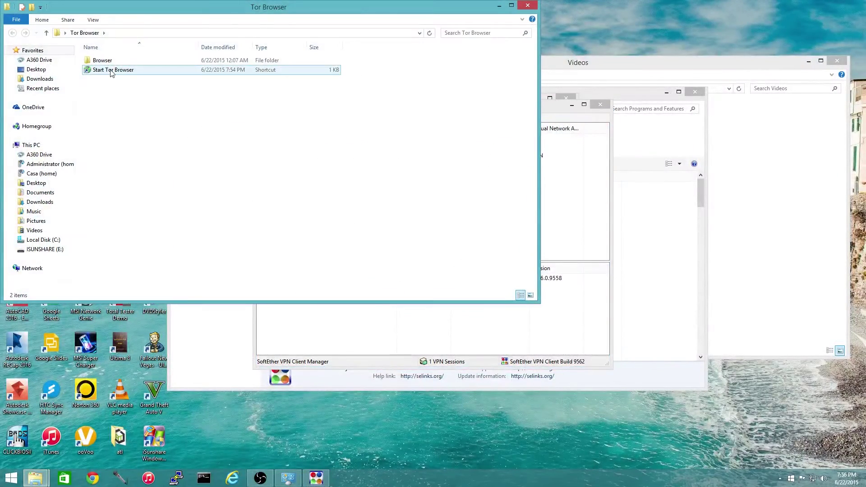
{"action": "double_click", "coordinate": [112, 71]}
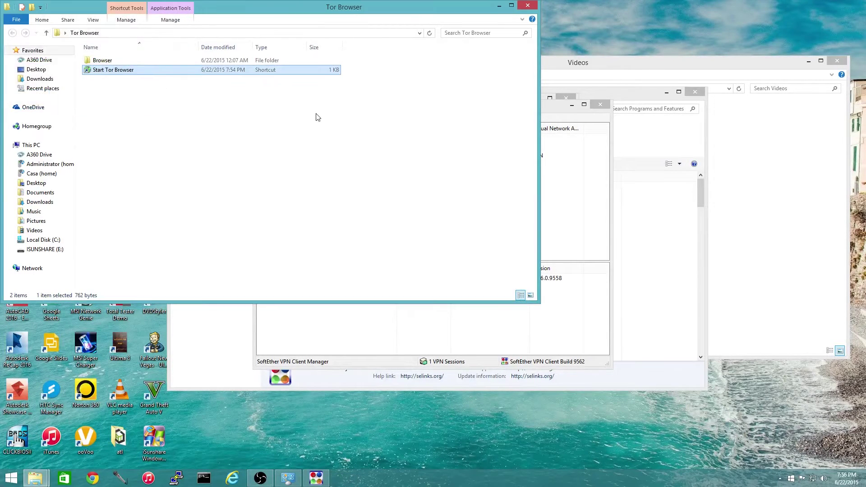
{"action": "left_click_drag", "start_coordinate": [225, 11], "coordinate": [474, 1]}
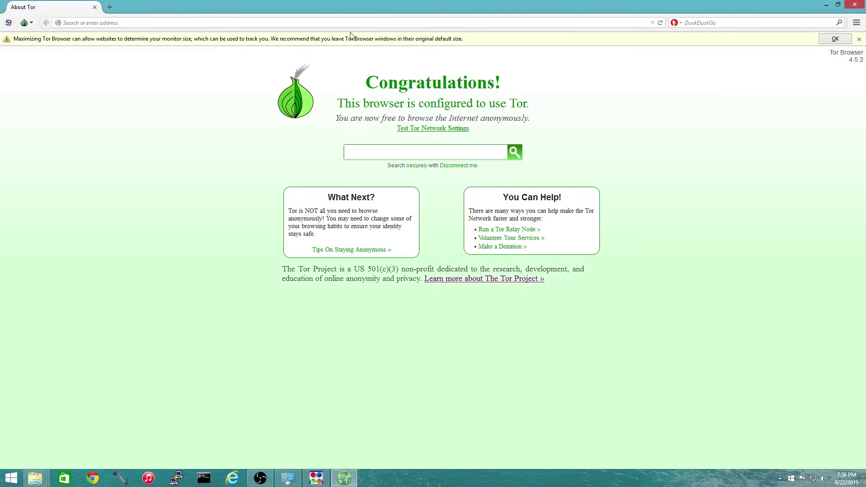
Step: Restore the Tor Browser window, switch the search engine to Google, and search '.onion sites'
{"action": "double_click", "coordinate": [475, 7]}
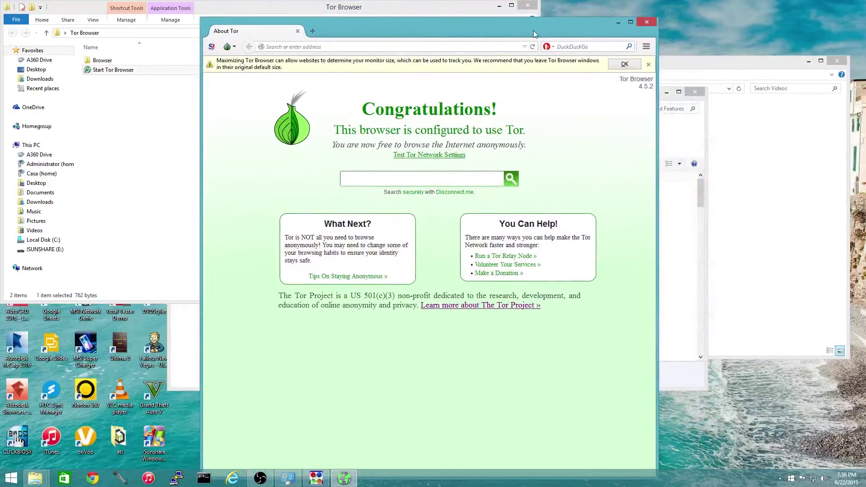
{"action": "left_click", "coordinate": [648, 65]}
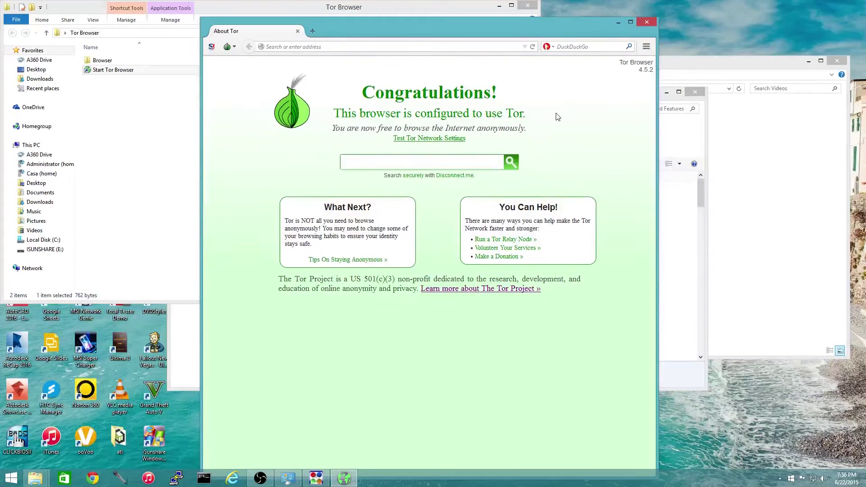
{"action": "left_click", "coordinate": [548, 47]}
{"action": "left_click", "coordinate": [563, 78]}
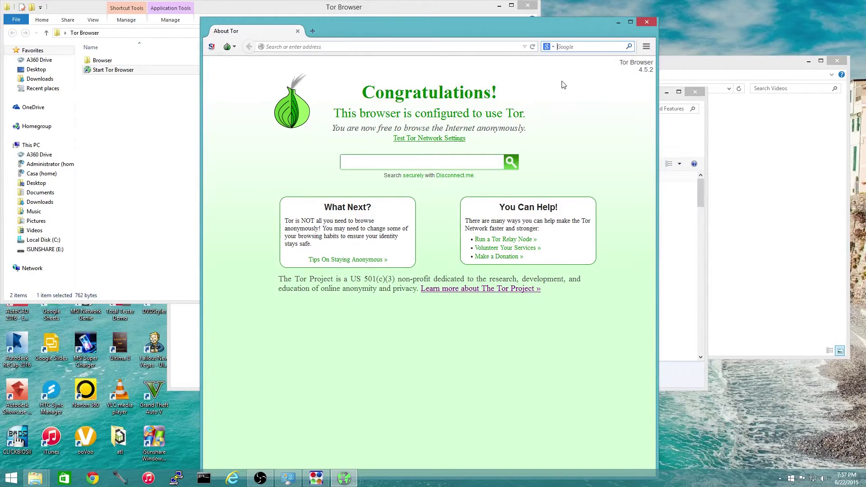
{"action": "left_click", "coordinate": [580, 46]}
{"action": "key", "text": "Return"}
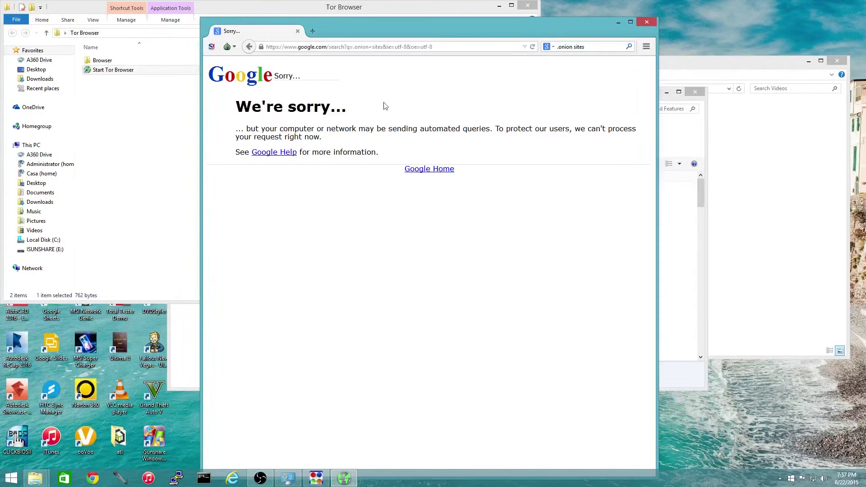
Step: Clear the old query, switch the search engine to Yahoo, and search for '.onion sites'
{"action": "left_click", "coordinate": [587, 47]}
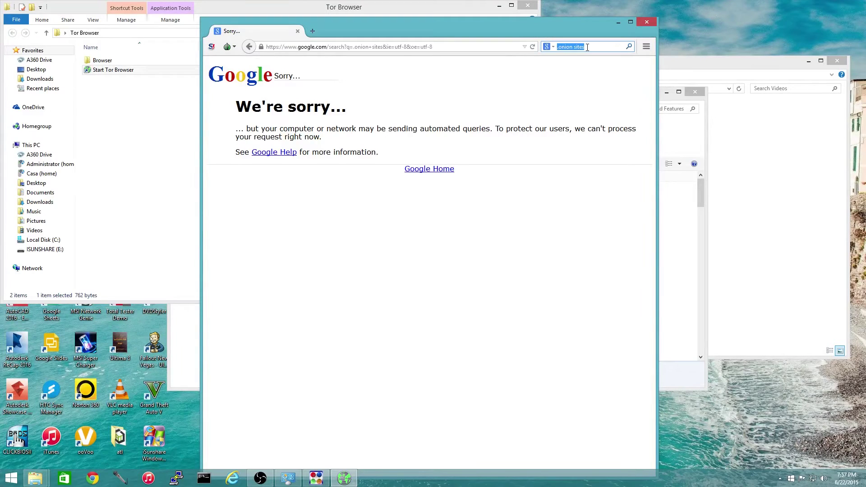
{"action": "key", "text": "BackSpace"}
{"action": "left_click", "coordinate": [546, 48]}
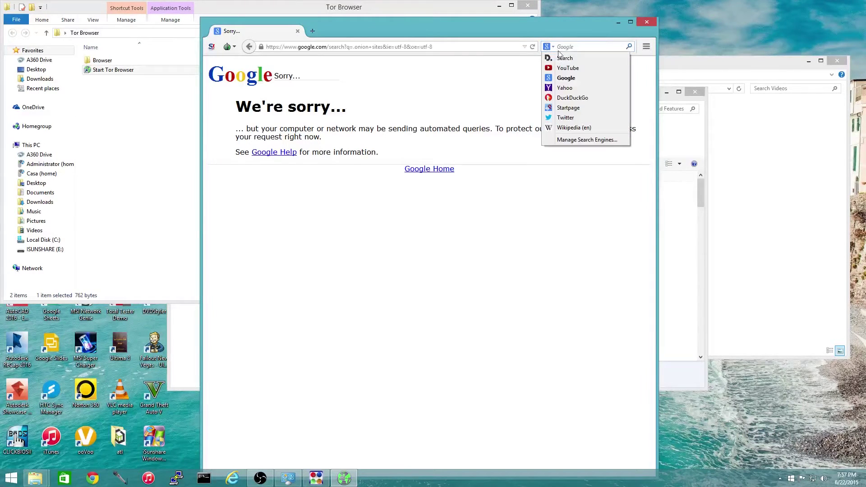
{"action": "left_click", "coordinate": [583, 88]}
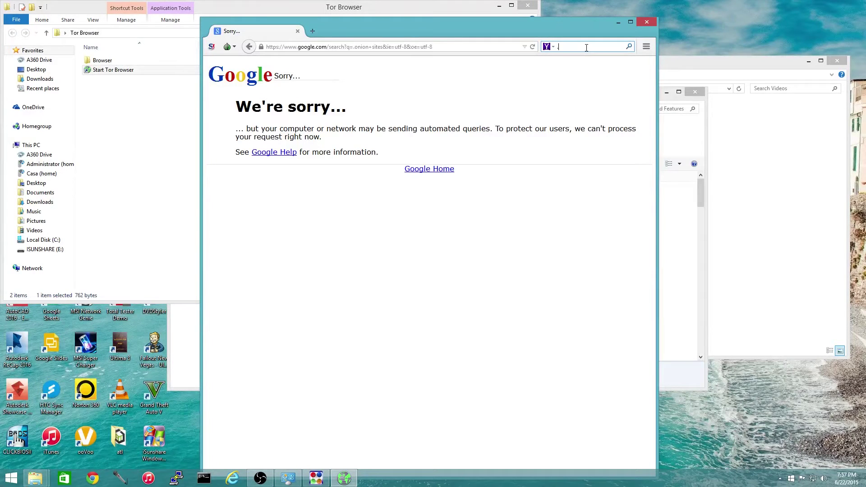
{"action": "type", "text": ".onion sites"}
{"action": "key", "text": "Return"}
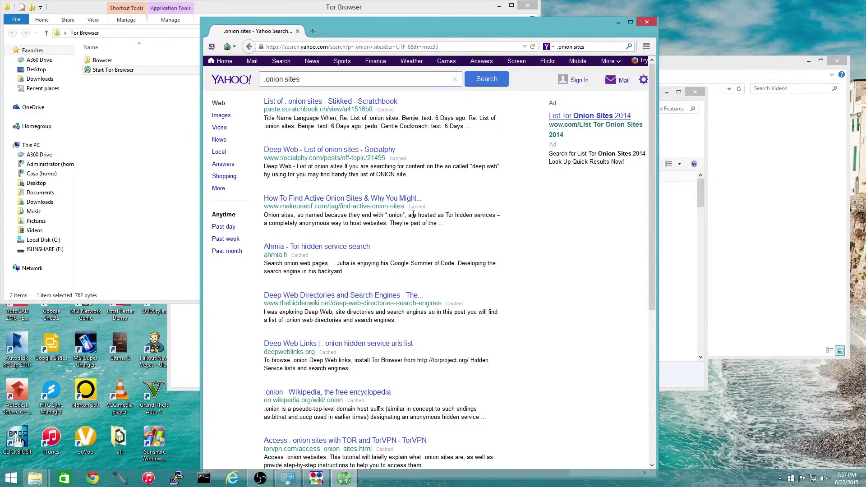
Step: Open the thehiddenwiki.net 'Deep Web Directories and Search Engines' result from the Yahoo list
{"action": "left_click", "coordinate": [369, 300]}
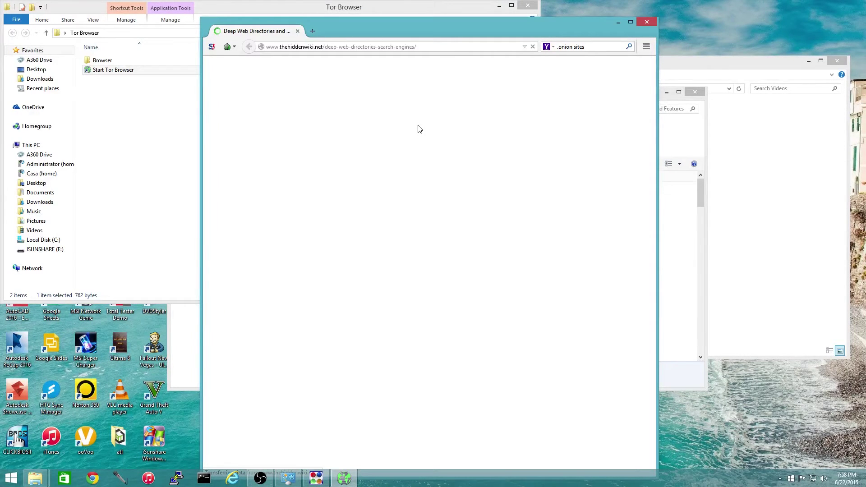
{"action": "right_click", "coordinate": [418, 128]}
{"action": "left_click", "coordinate": [403, 119]}
{"action": "left_click_drag", "start_coordinate": [424, 28], "coordinate": [414, 15]}
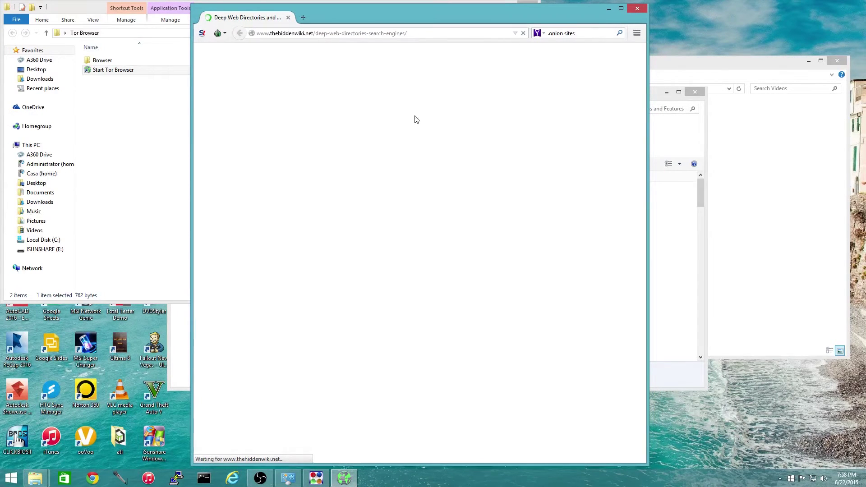